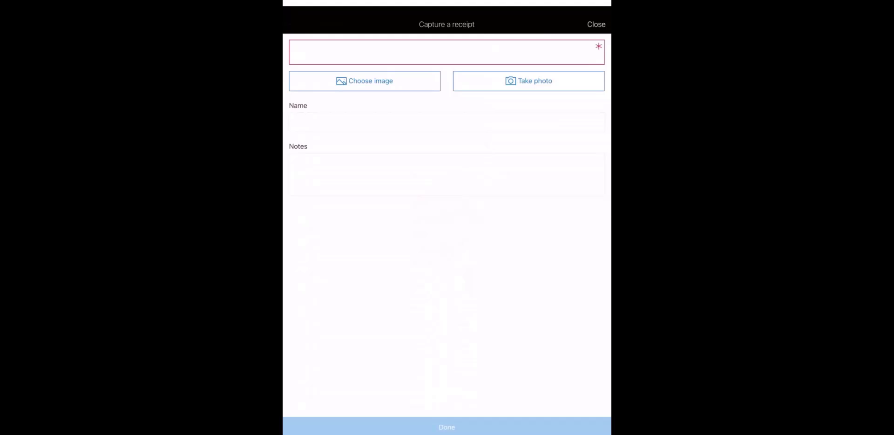
- Start naming a captured receipt, then abandon it and return to the expense menu
{"action": "left_click", "coordinate": [307, 122]}
{"action": "left_click", "coordinate": [307, 173]}
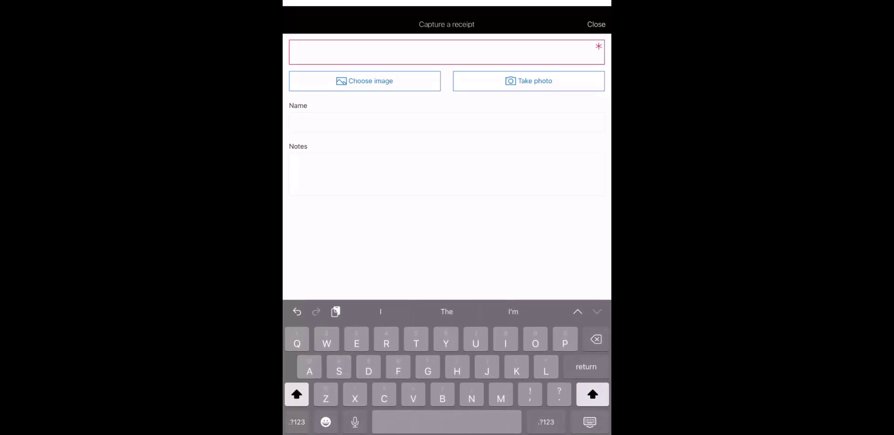
{"action": "left_click", "coordinate": [596, 24]}
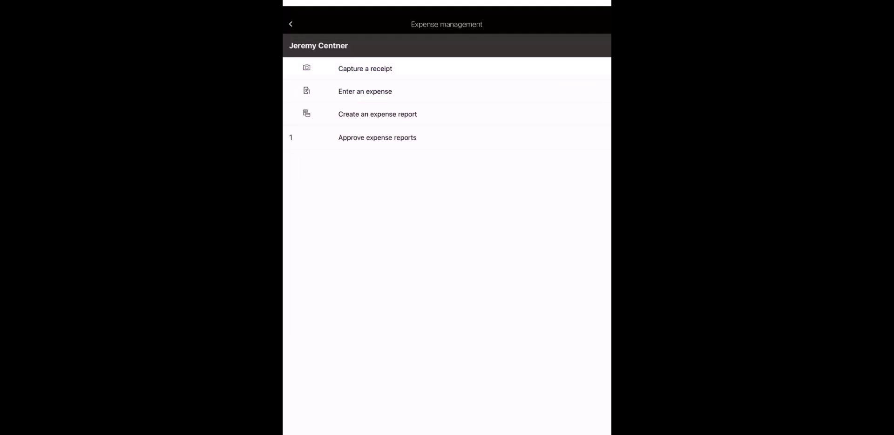
- Enter a Car Rental expense paid with PersonalCC, merchant Avis, amount 125.99
{"action": "left_click", "coordinate": [365, 91]}
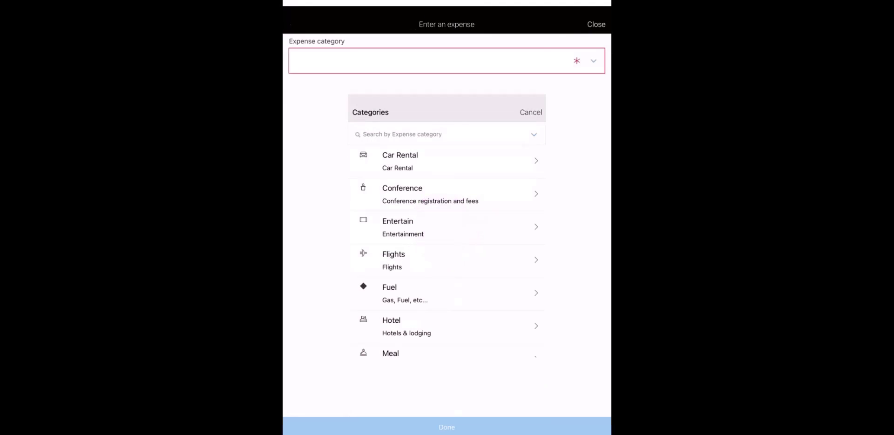
{"action": "left_click", "coordinate": [400, 160]}
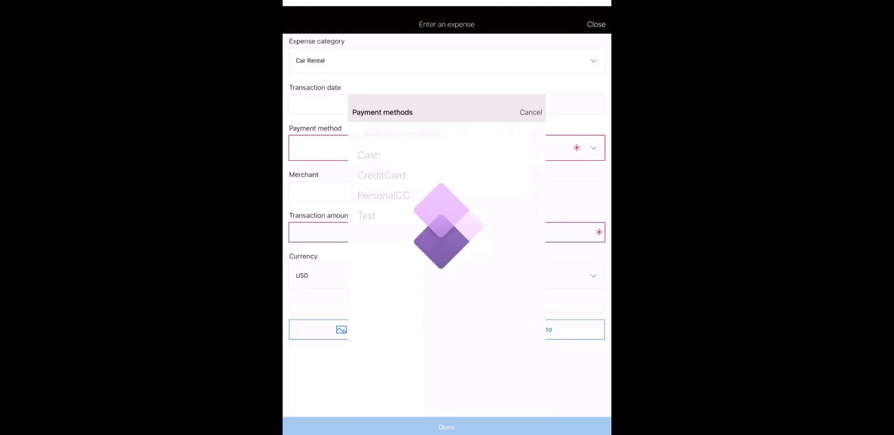
{"action": "left_click", "coordinate": [383, 195]}
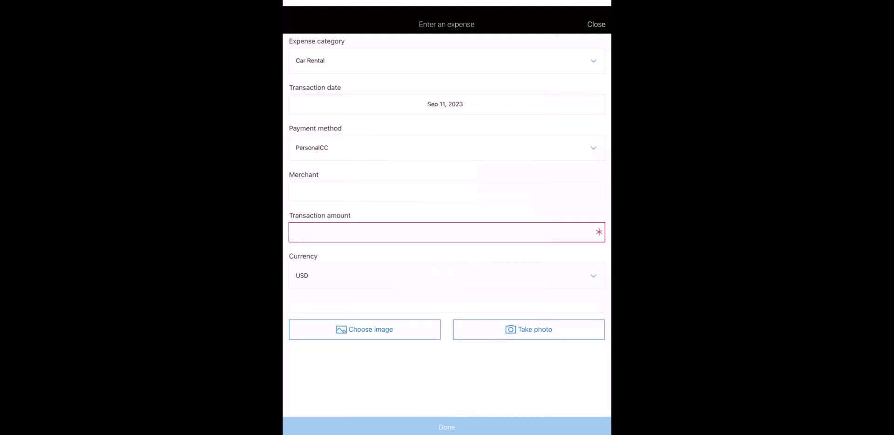
{"action": "left_click", "coordinate": [326, 190]}
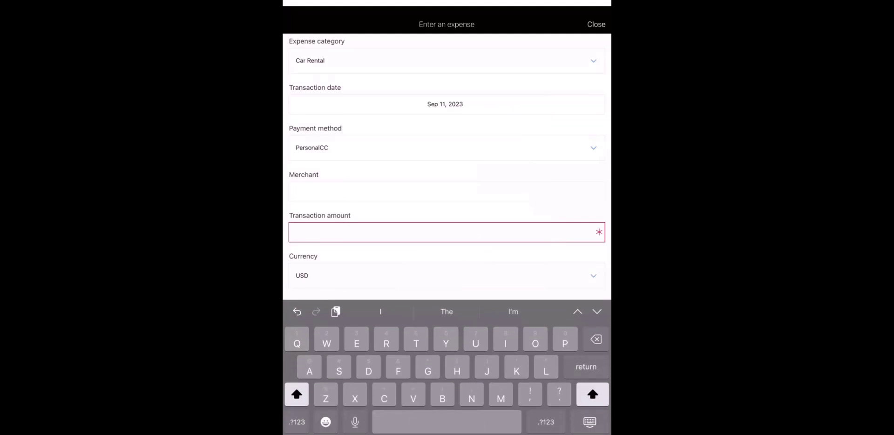
{"action": "type", "text": "A"}
{"action": "type", "text": "vis"}
{"action": "type", "text": "12"}
{"action": "type", "text": "5"}
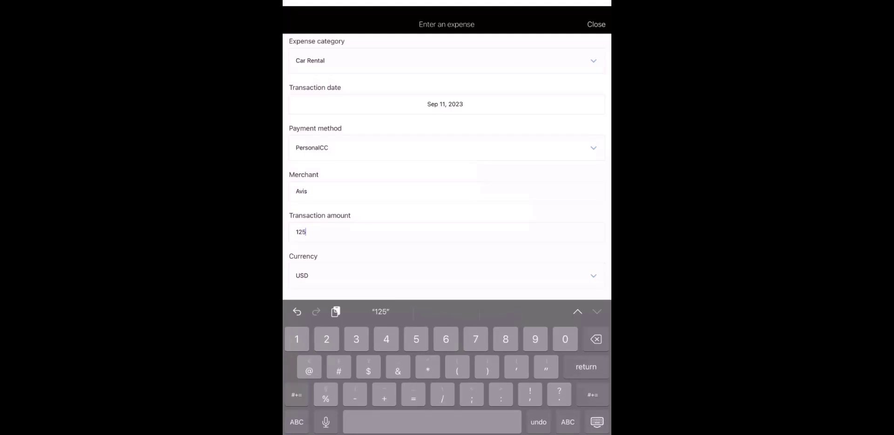
{"action": "type", "text": ".99"}
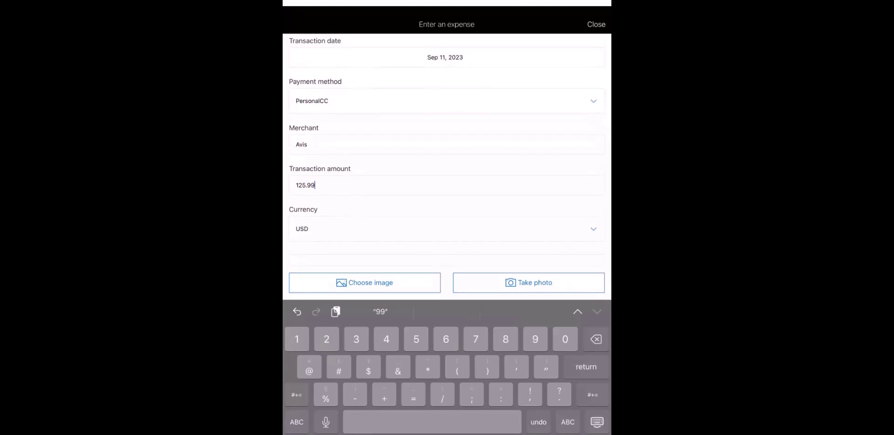
{"action": "key", "text": "Return"}
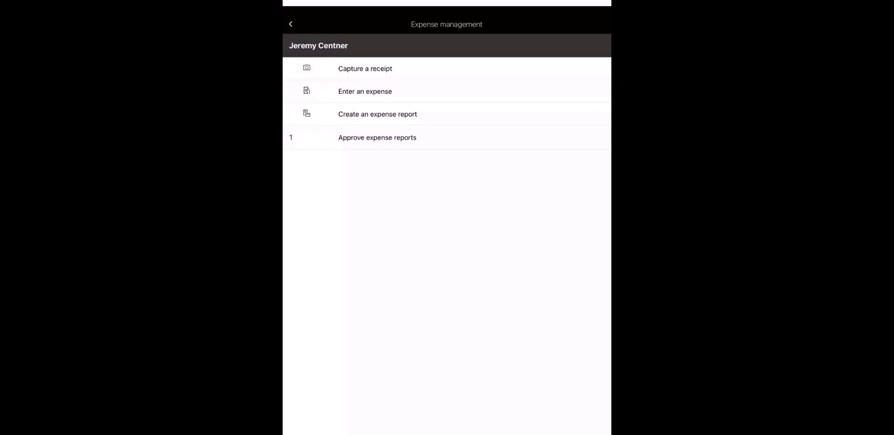
- Start a new expense report with purpose 'Sales conference', then leave it for the report list
{"action": "left_click", "coordinate": [377, 114]}
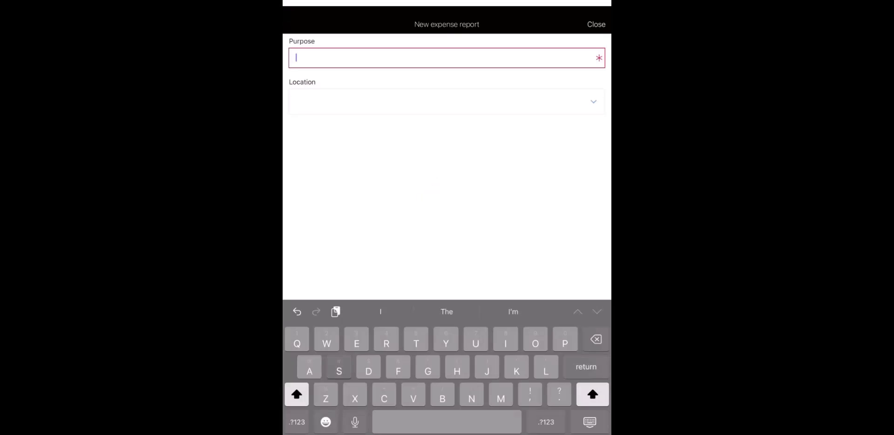
{"action": "type", "text": "Sales conference"}
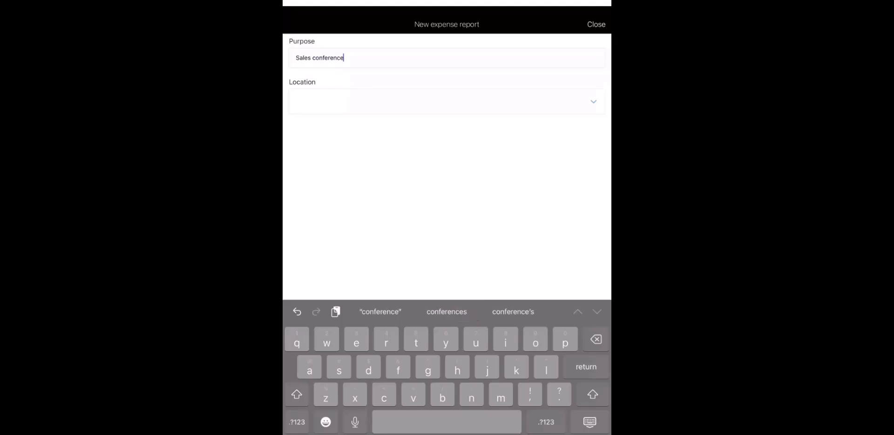
{"action": "left_click", "coordinate": [596, 24]}
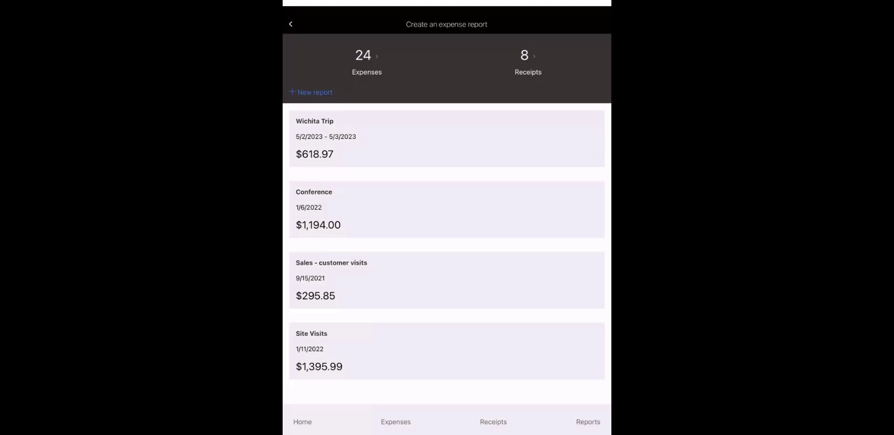
- Scroll the expense list and open the 9/11/2023 Avis expense to confirm it
{"action": "scroll", "coordinate": [447, 232], "scroll_direction": "up", "scroll_amount": 3}
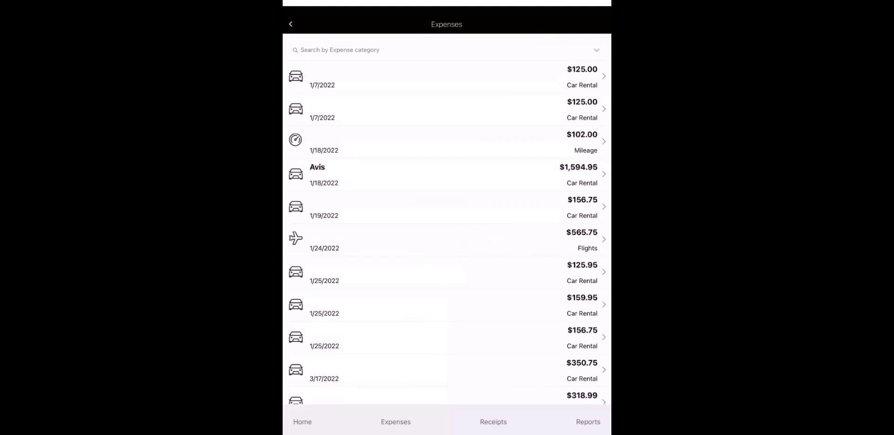
{"action": "scroll", "coordinate": [447, 219], "scroll_direction": "down", "scroll_amount": 2}
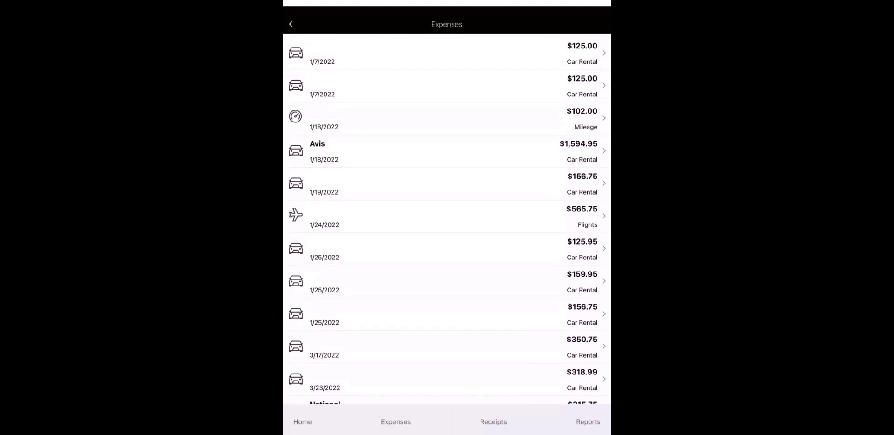
{"action": "scroll", "coordinate": [447, 219], "scroll_direction": "up", "scroll_amount": 2}
{"action": "scroll", "coordinate": [447, 219], "scroll_direction": "down", "scroll_amount": 3}
{"action": "scroll", "coordinate": [447, 219], "scroll_direction": "down", "scroll_amount": 2}
{"action": "scroll", "coordinate": [447, 219], "scroll_direction": "down", "scroll_amount": 10}
{"action": "scroll", "coordinate": [447, 219], "scroll_direction": "down", "scroll_amount": 1}
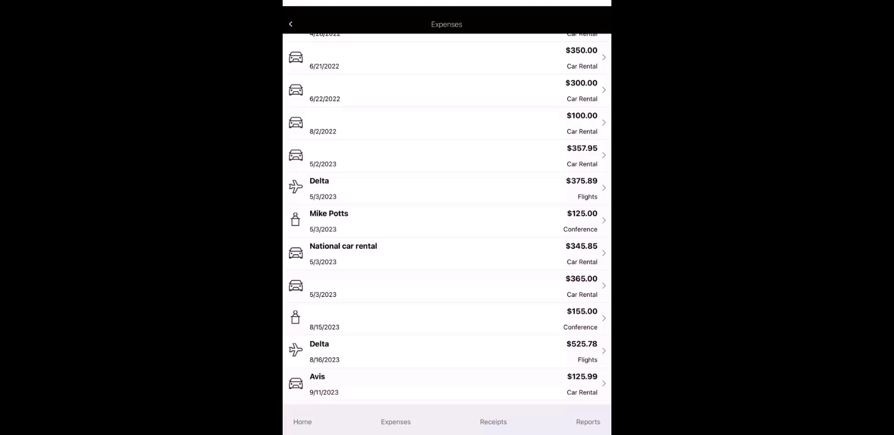
{"action": "left_click", "coordinate": [447, 384]}
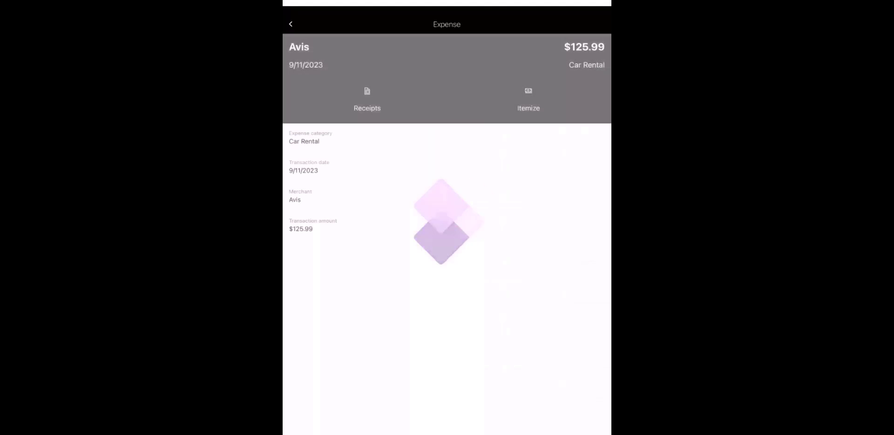
{"action": "left_click", "coordinate": [291, 24]}
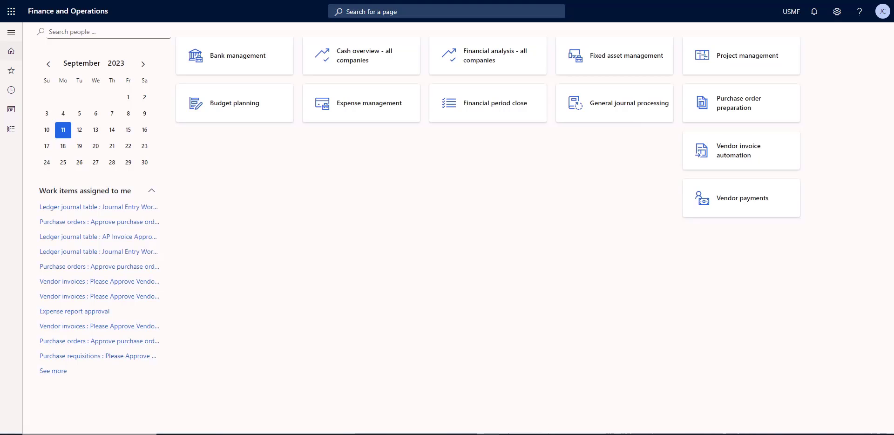
- Open the Expense management workspace and inspect the Report number and Approval status filters
{"action": "left_click", "coordinate": [372, 114]}
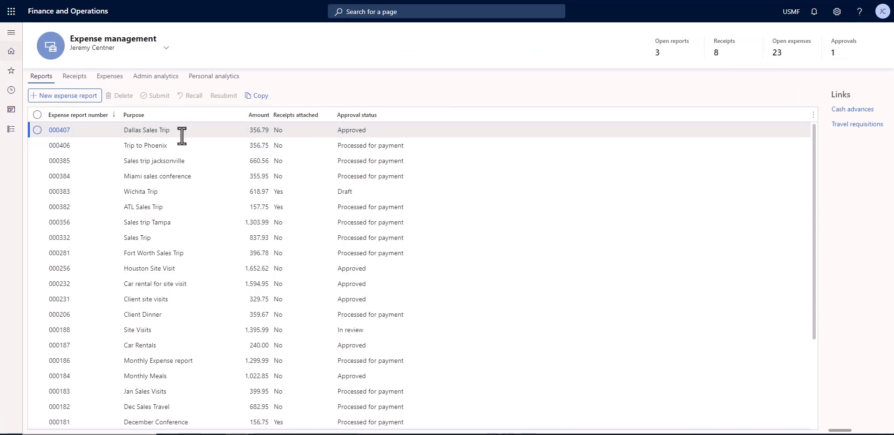
{"action": "mouse_move", "coordinate": [78, 115]}
{"action": "left_click", "coordinate": [116, 116]}
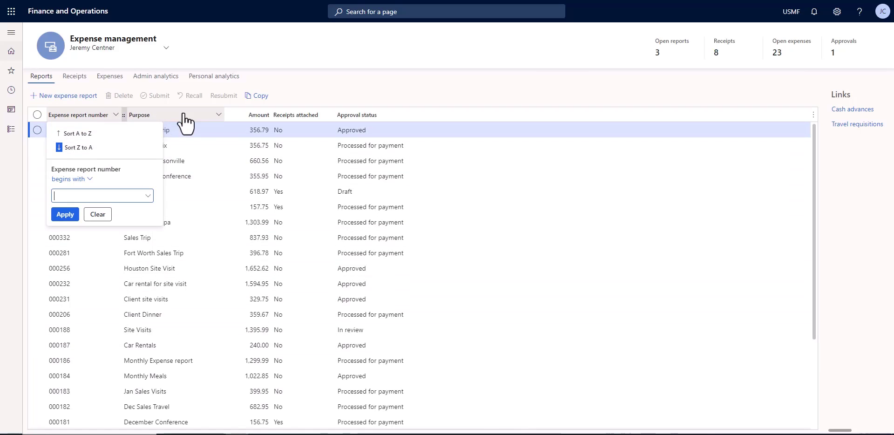
{"action": "mouse_move", "coordinate": [395, 115]}
{"action": "key", "text": "Escape"}
{"action": "left_click", "coordinate": [449, 115]}
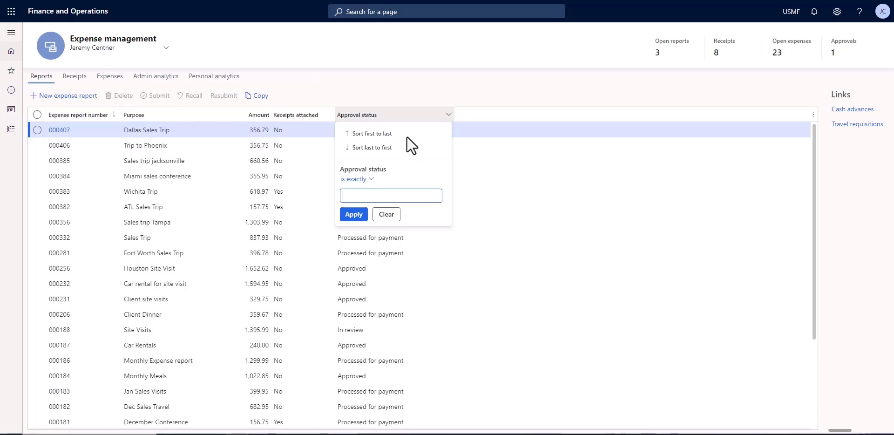
{"action": "left_click", "coordinate": [371, 179]}
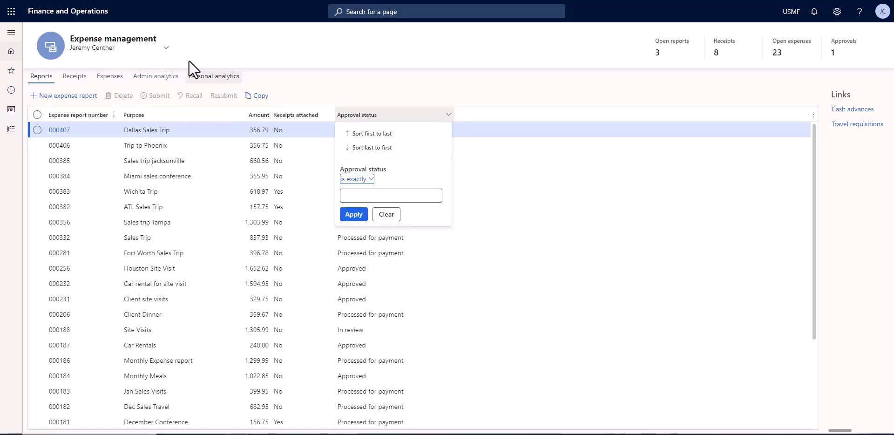
{"action": "key", "text": "Escape"}
- Open the amazonreceipt attachment from the uploaded receipts
{"action": "left_click", "coordinate": [77, 77]}
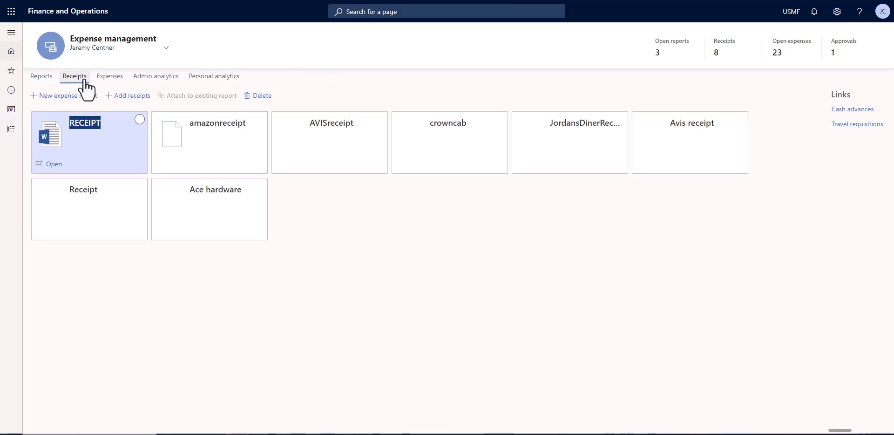
{"action": "left_click", "coordinate": [224, 124]}
{"action": "left_click", "coordinate": [175, 164]}
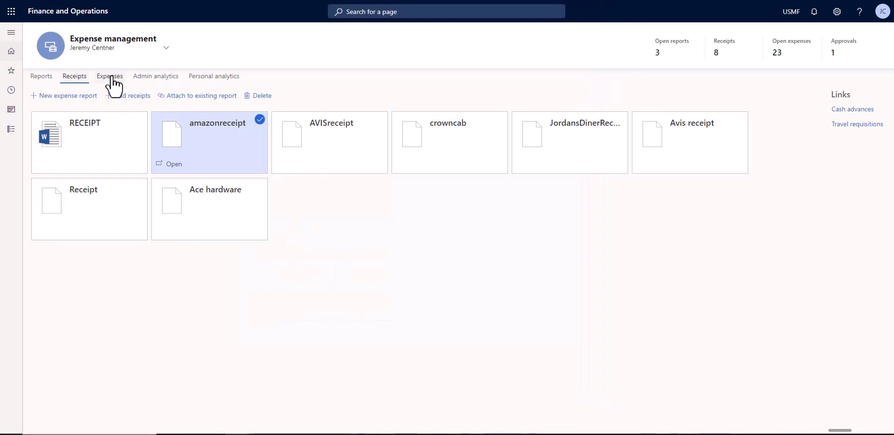
- Check the expenses' Payment method options, then select the draft Wichita Trip report
{"action": "left_click", "coordinate": [112, 79]}
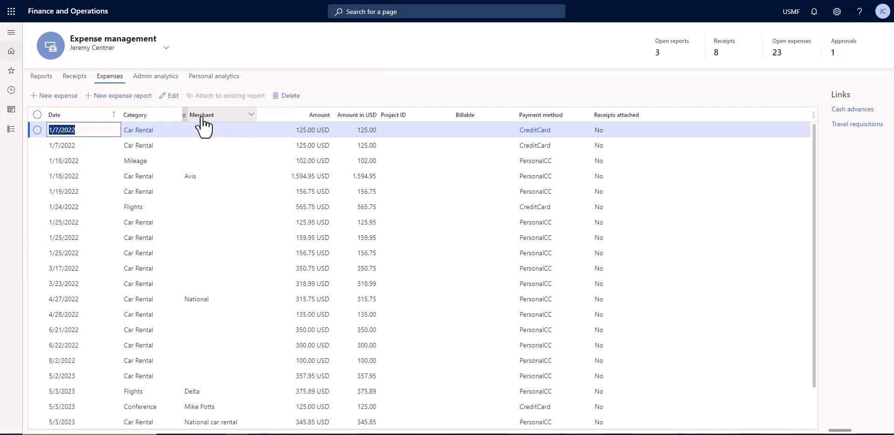
{"action": "left_click", "coordinate": [586, 116]}
{"action": "key", "text": "Escape"}
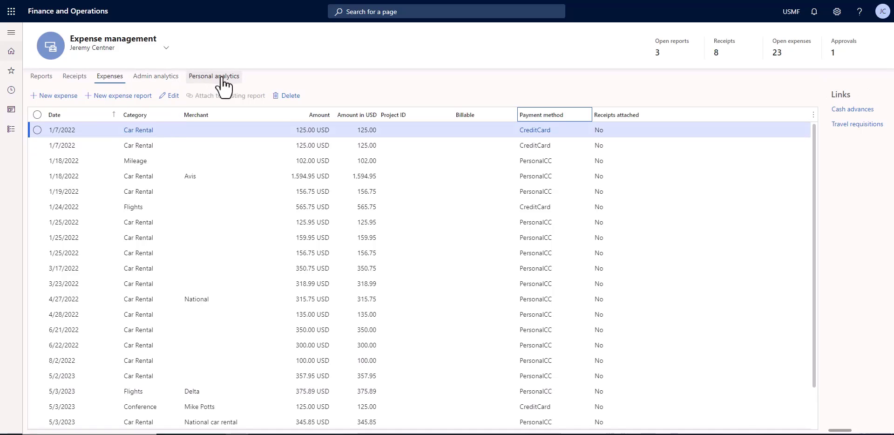
{"action": "left_click", "coordinate": [42, 77]}
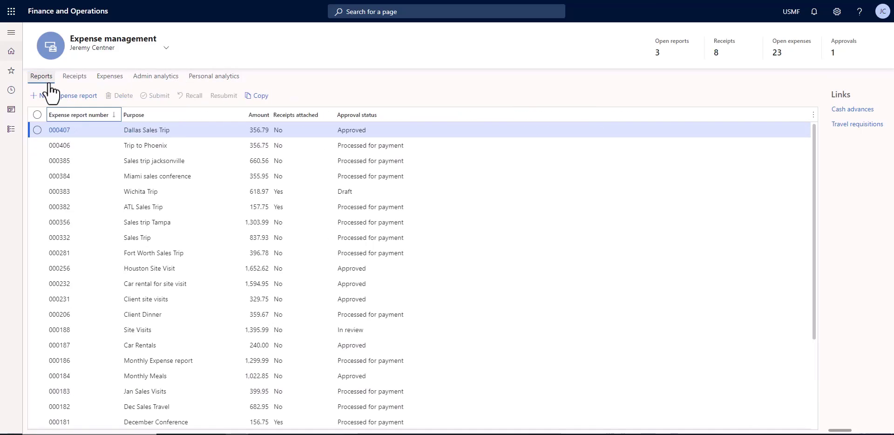
{"action": "left_click", "coordinate": [83, 191]}
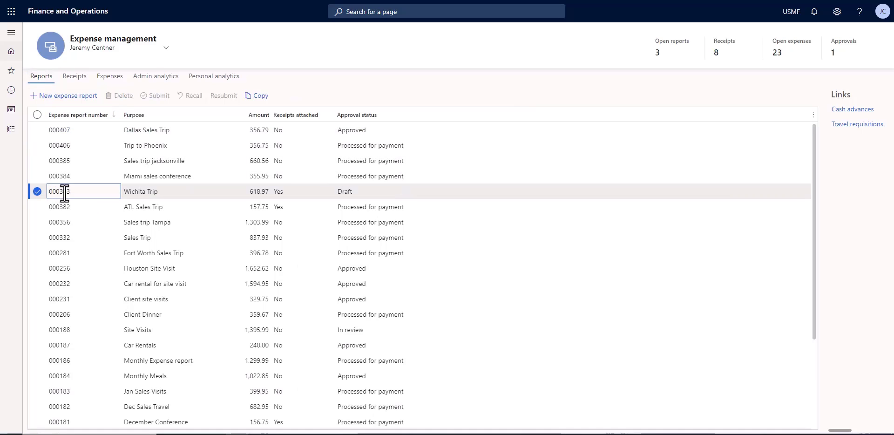
- In Wichita Trip, view the hotel, conference and 338.67 hotel expenses, their actions, and receipts
{"action": "left_click", "coordinate": [65, 192]}
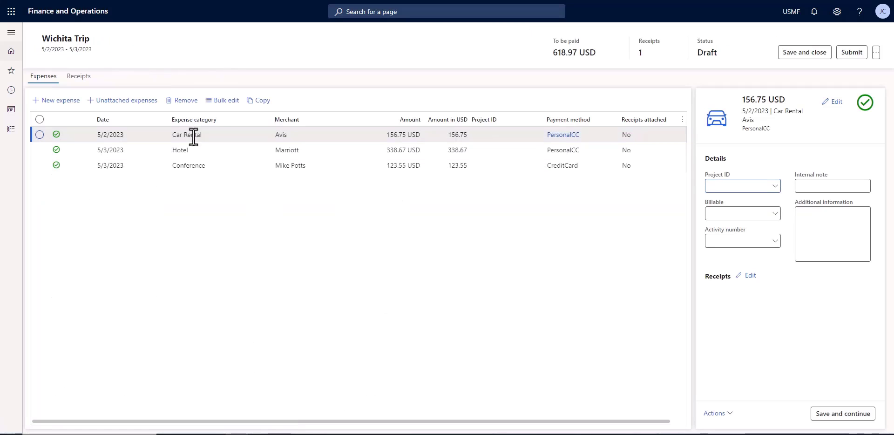
{"action": "left_click", "coordinate": [191, 150]}
{"action": "left_click", "coordinate": [240, 166]}
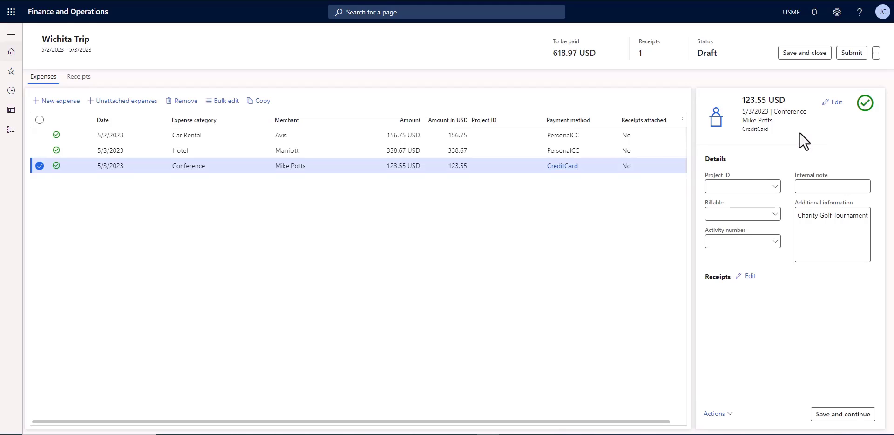
{"action": "left_click", "coordinate": [499, 146]}
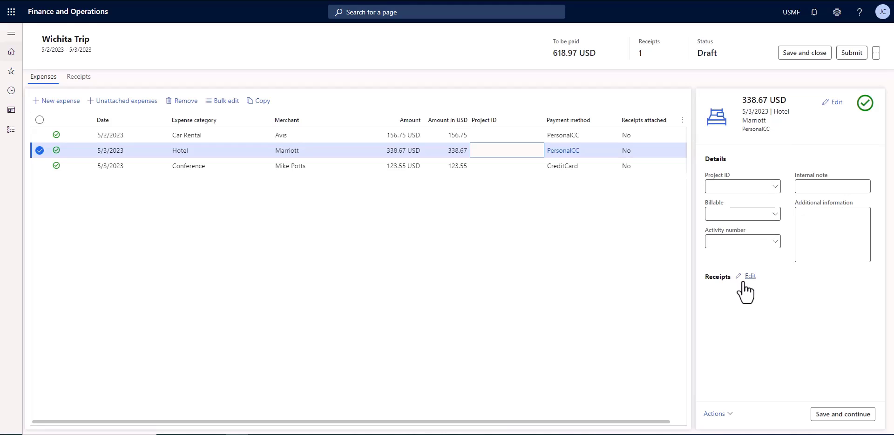
{"action": "left_click", "coordinate": [726, 413]}
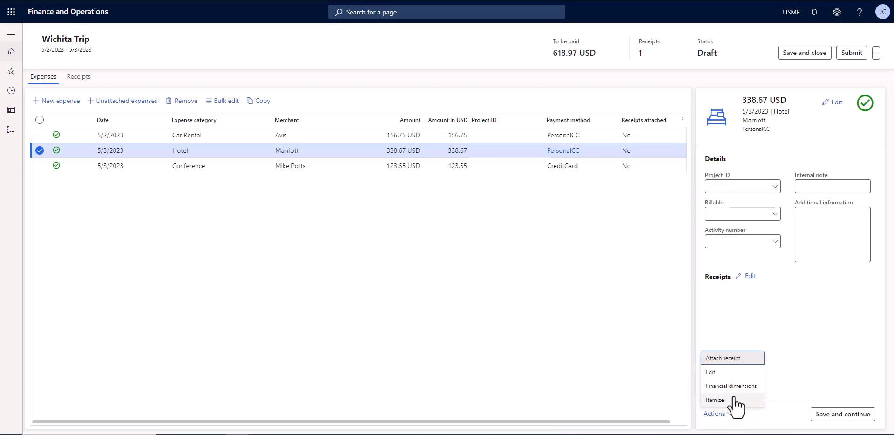
{"action": "left_click", "coordinate": [775, 348]}
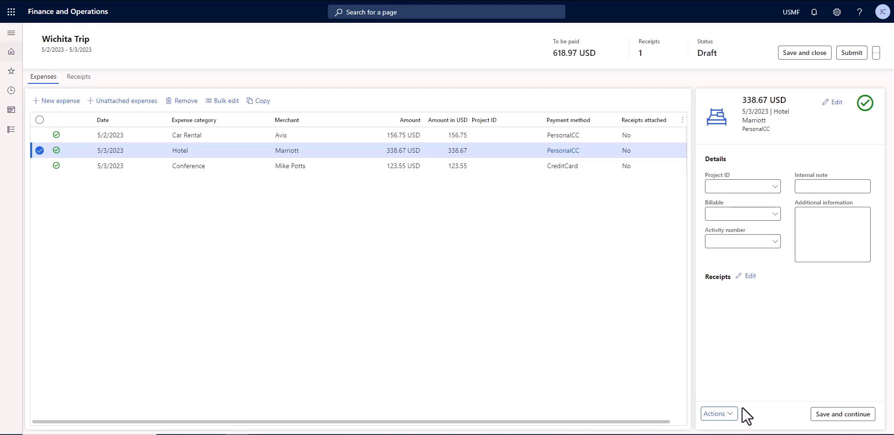
{"action": "left_click", "coordinate": [70, 80]}
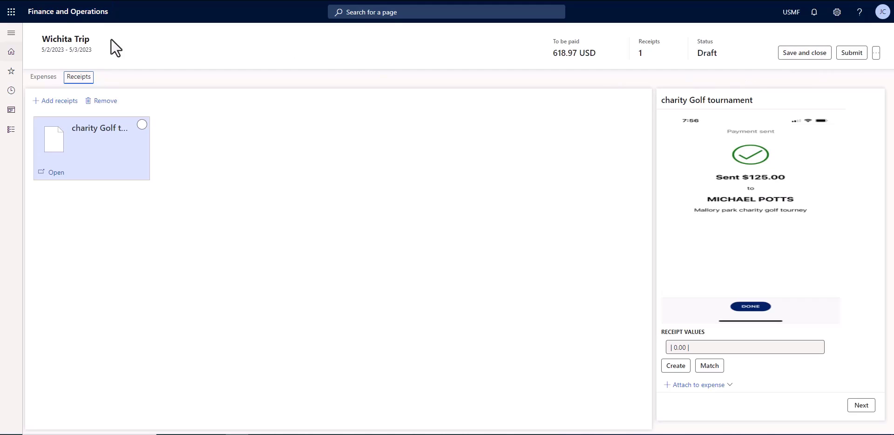
- Browse the navigation pane's modules and show the Expense management page links
{"action": "left_click", "coordinate": [11, 33]}
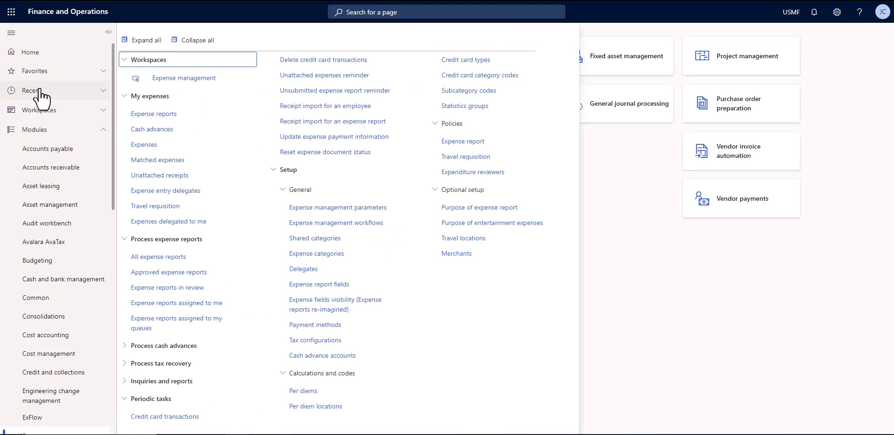
{"action": "scroll", "coordinate": [75, 135], "scroll_direction": "down", "scroll_amount": 1}
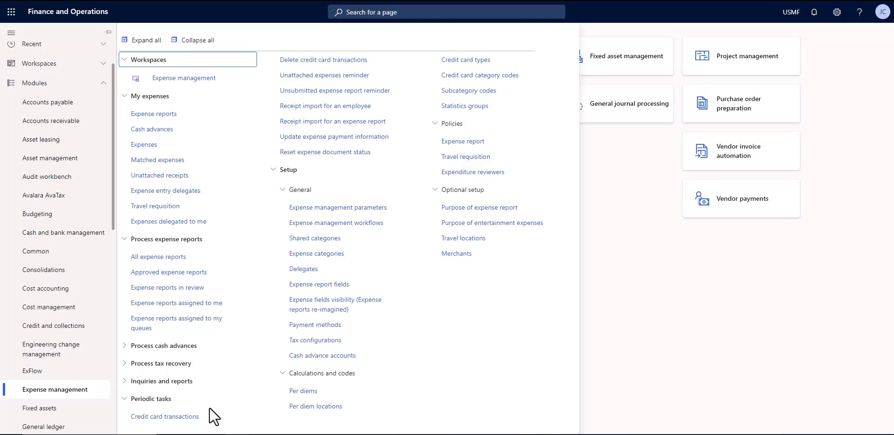
{"action": "left_click", "coordinate": [48, 2]}
{"action": "left_click", "coordinate": [11, 33]}
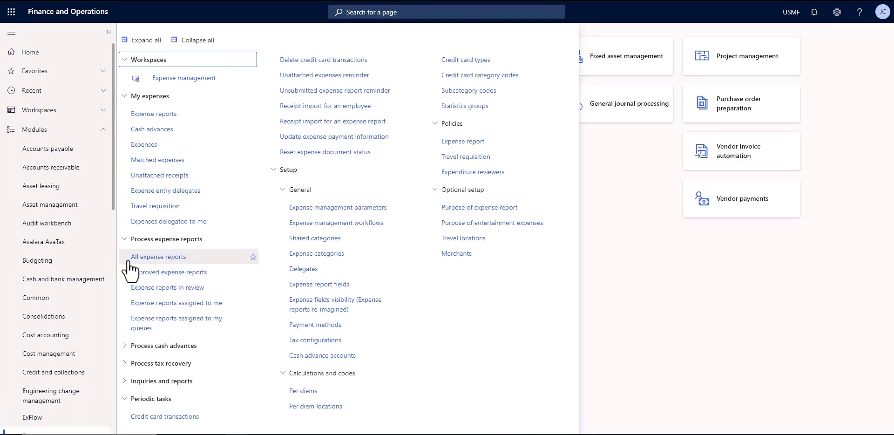
- Select approved report 000383 Wichita Trip, review Workflow and Print menus, and post it
{"action": "left_click", "coordinate": [146, 272]}
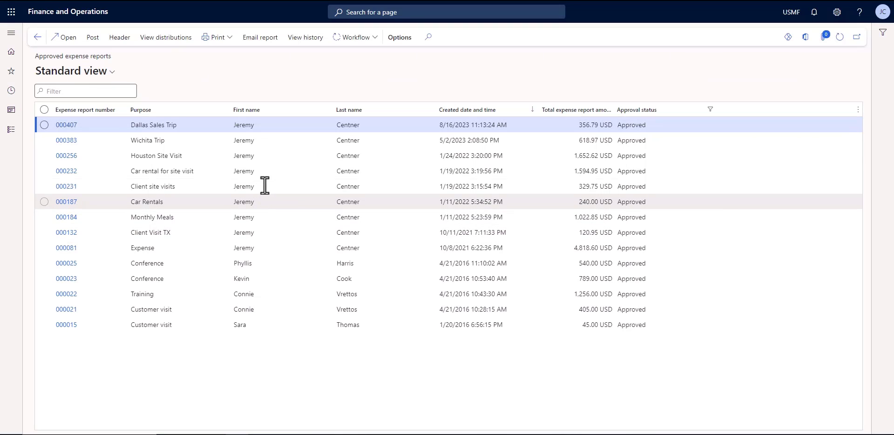
{"action": "left_click", "coordinate": [292, 140]}
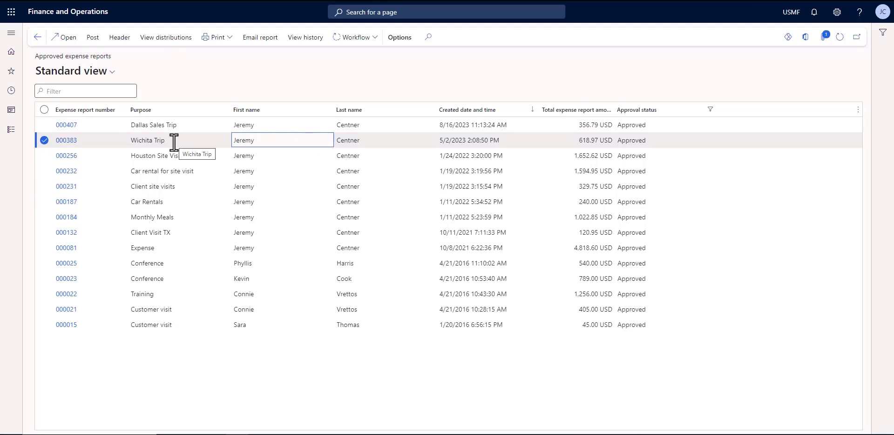
{"action": "left_click", "coordinate": [371, 38]}
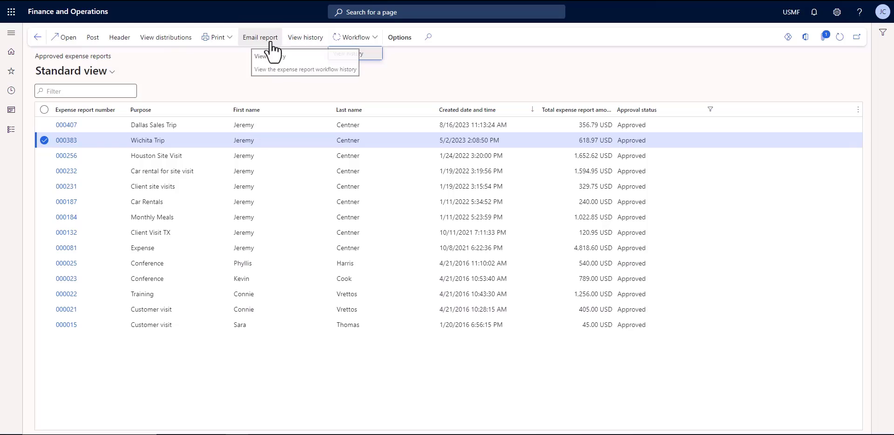
{"action": "left_click", "coordinate": [228, 44]}
{"action": "left_click", "coordinate": [228, 43]}
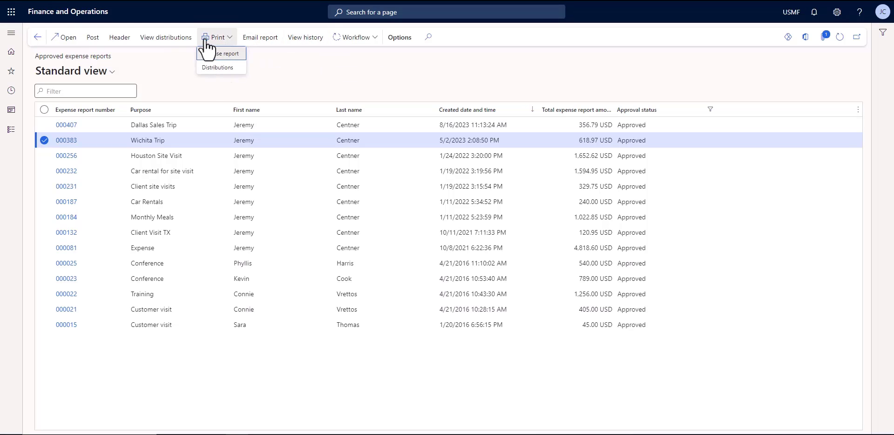
{"action": "left_click", "coordinate": [90, 45]}
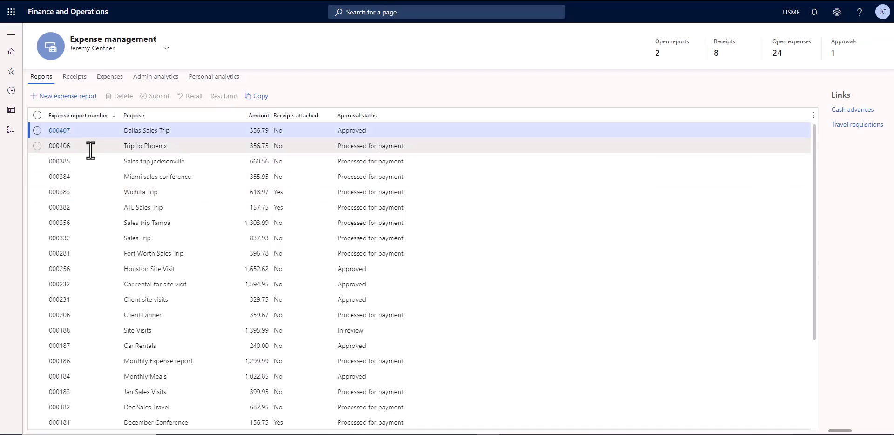
- Go back to the dashboard and open the Vendor payments workspace tile
{"action": "key", "text": "alt+Left"}
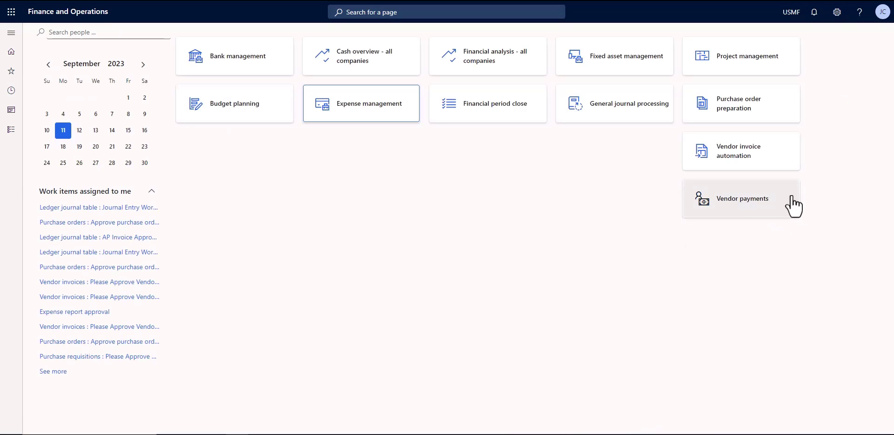
{"action": "left_click", "coordinate": [723, 203]}
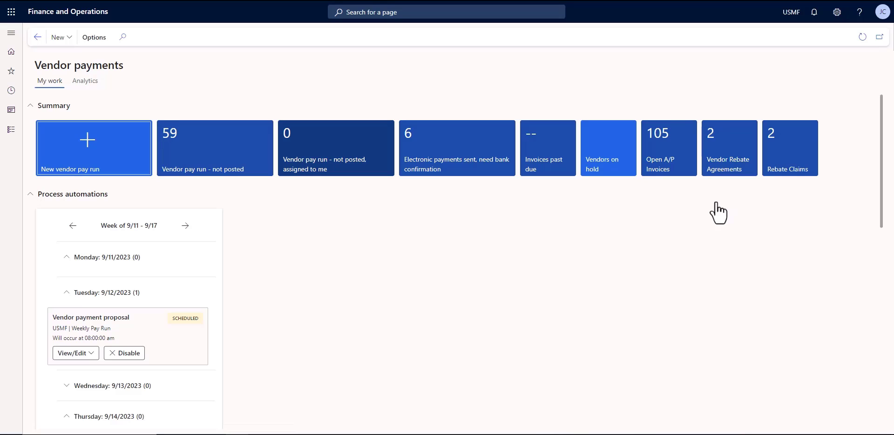
- List Open A/P invoices and select the 338.67 USD invoice USMF-00000025
{"action": "left_click", "coordinate": [683, 167]}
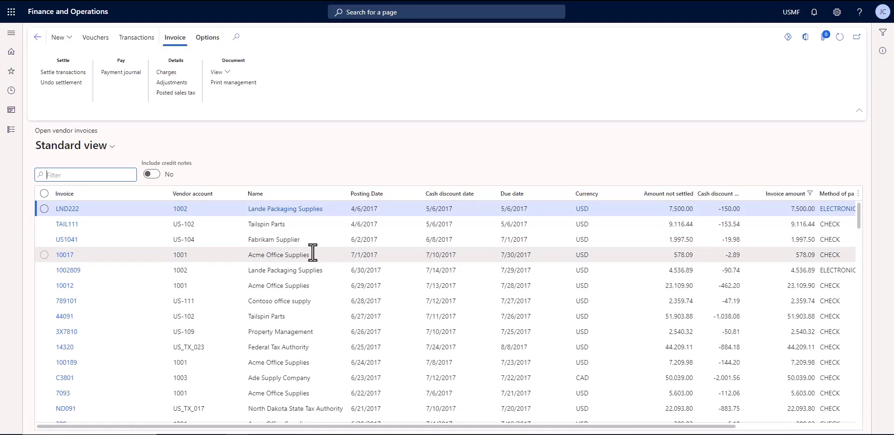
{"action": "scroll", "coordinate": [313, 252], "scroll_direction": "down", "scroll_amount": 3}
{"action": "scroll", "coordinate": [313, 252], "scroll_direction": "down", "scroll_amount": 5}
{"action": "scroll", "coordinate": [299, 338], "scroll_direction": "down", "scroll_amount": 10}
{"action": "scroll", "coordinate": [298, 338], "scroll_direction": "down", "scroll_amount": 10}
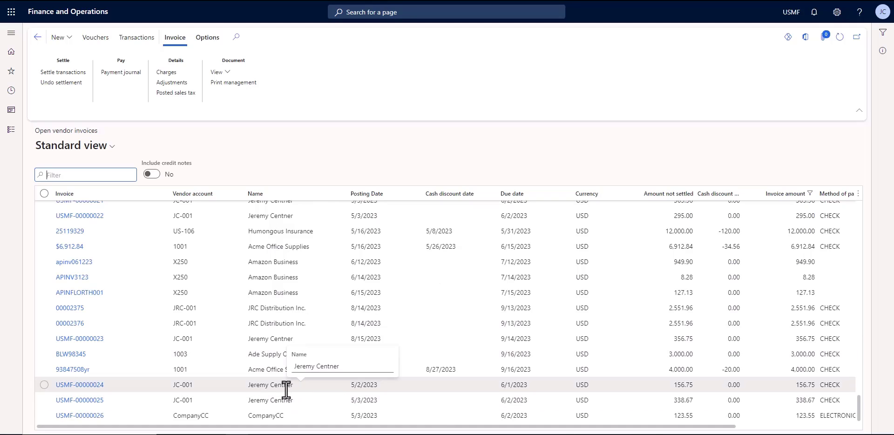
{"action": "left_click", "coordinate": [307, 399]}
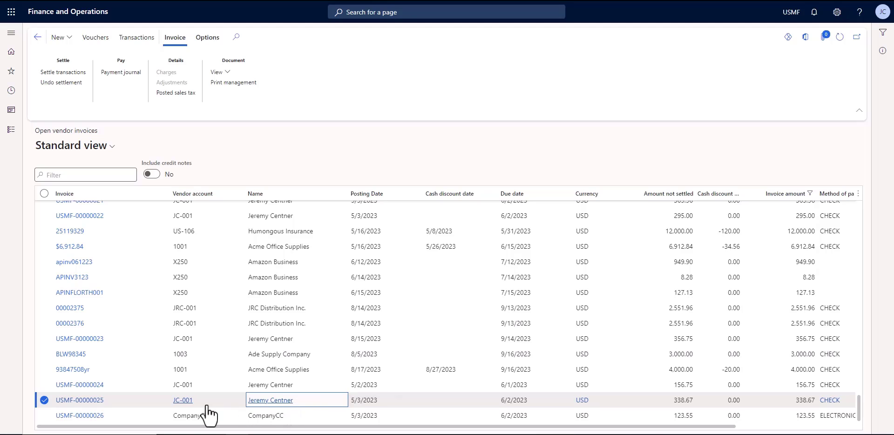
- Review the vendor transactions for invoice USMF-00000025 (voucher 000252, balance 338.67), then return to the open invoices
{"action": "left_click", "coordinate": [75, 399]}
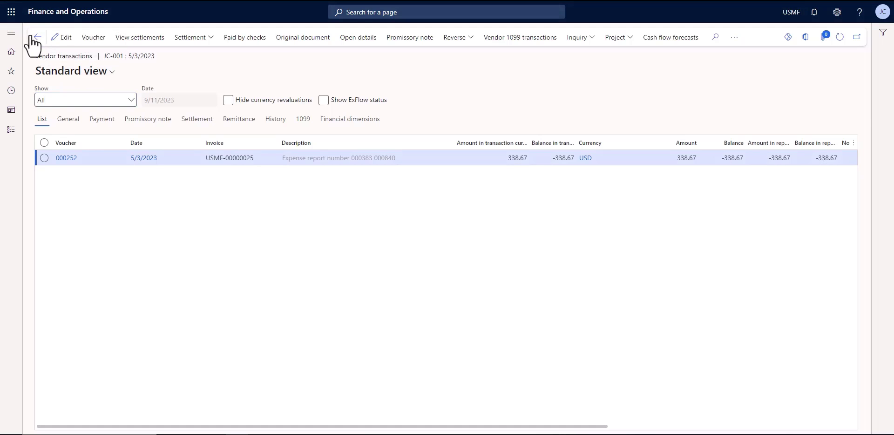
{"action": "left_click", "coordinate": [36, 37]}
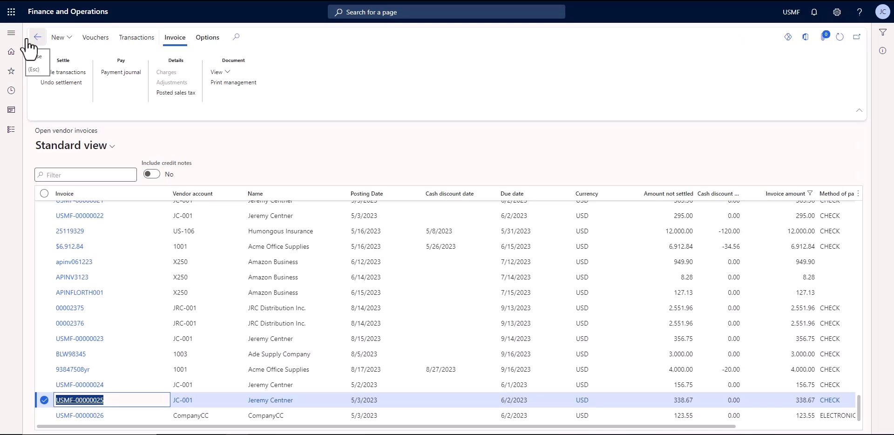